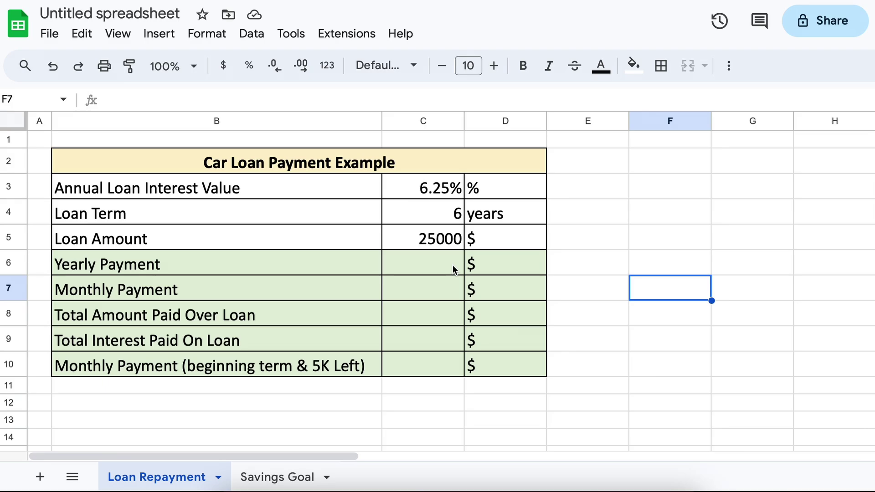
Calculate the yearly payment in C6 with the formula =PMT(C3,C4,C5), using the annual rate, loan term and loan amount.
click(442, 263)
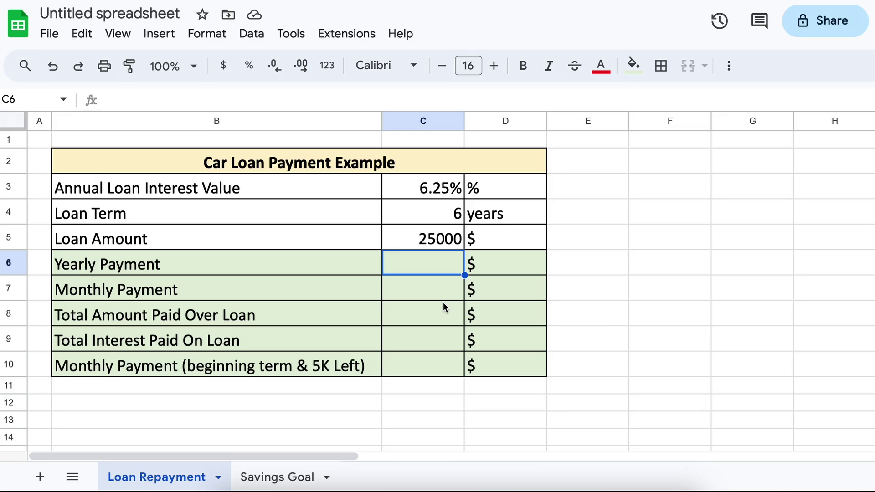
text(=PM)
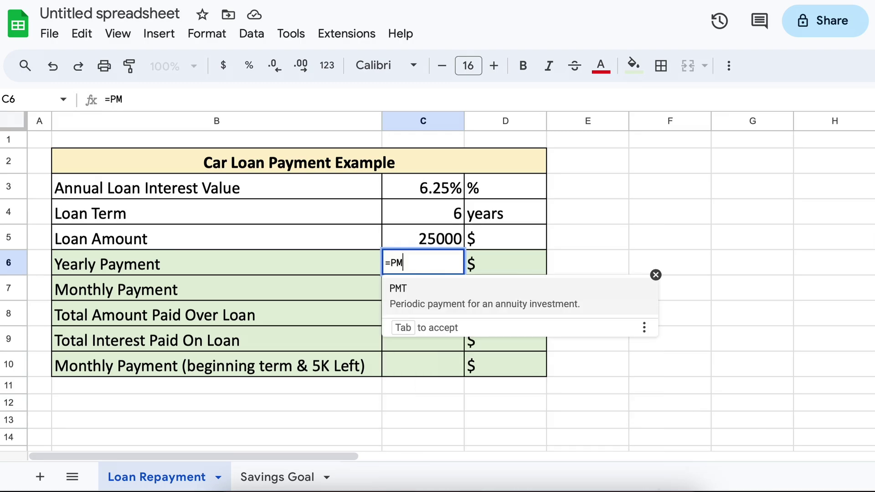
text(T()
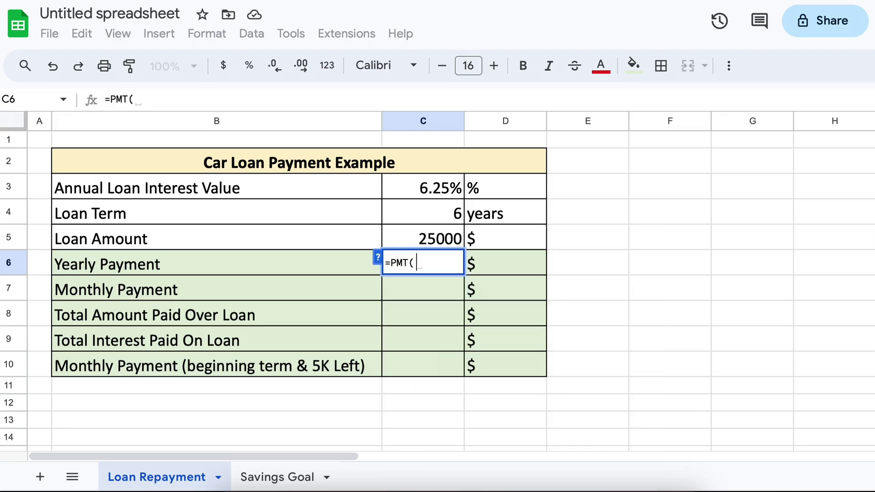
click(379, 258)
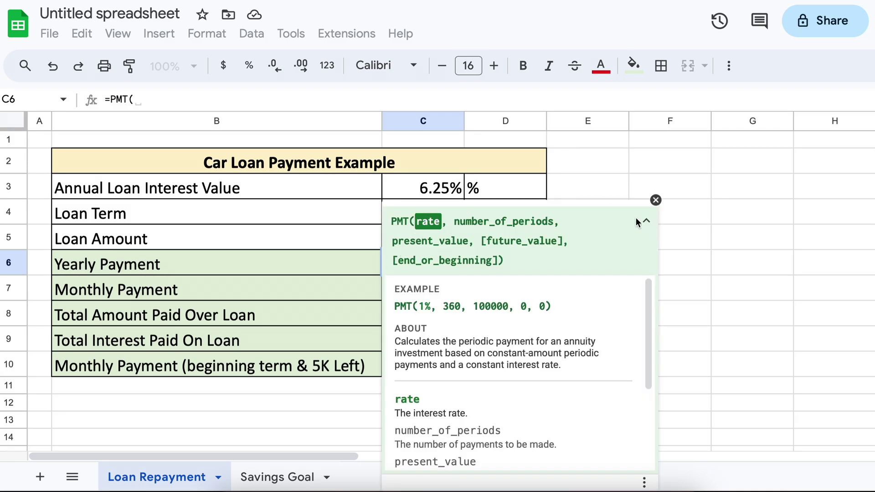
scroll(660, 245, down, 4)
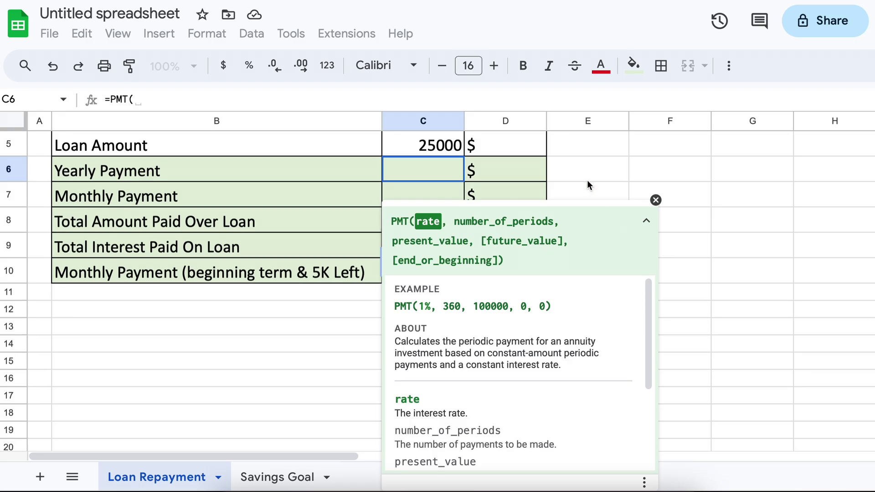
scroll(588, 181, up, 3)
click(452, 167)
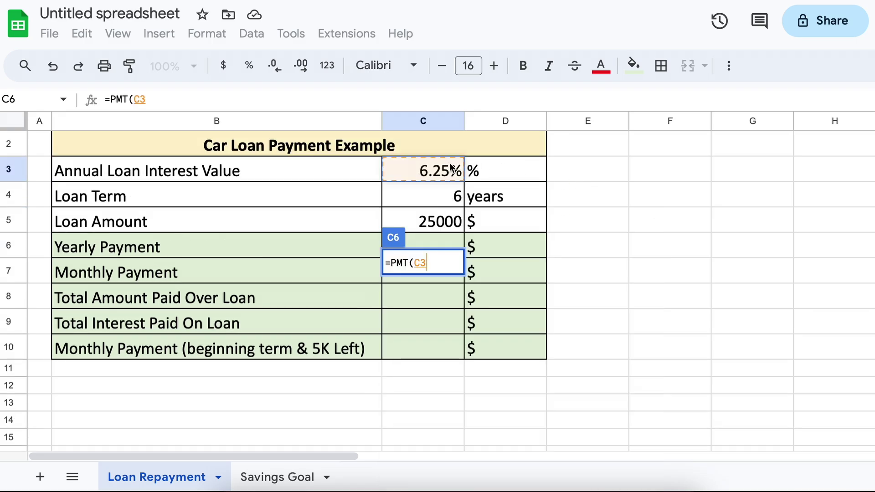
text(,)
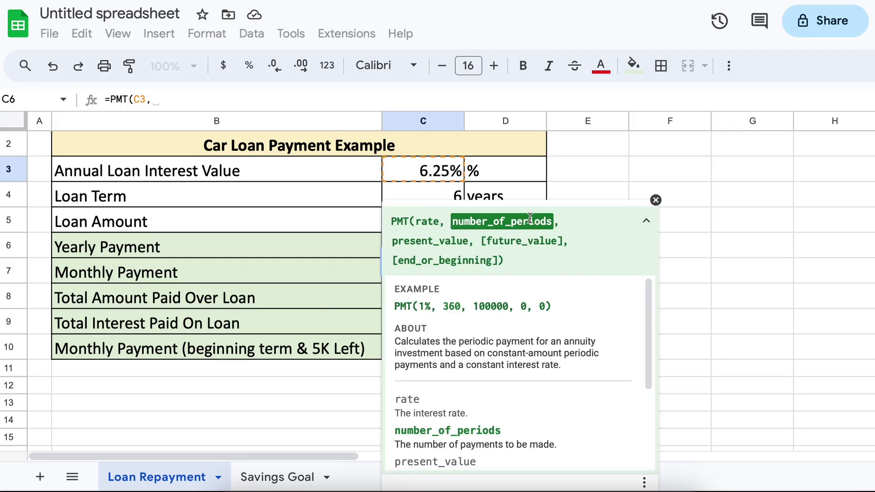
click(459, 193)
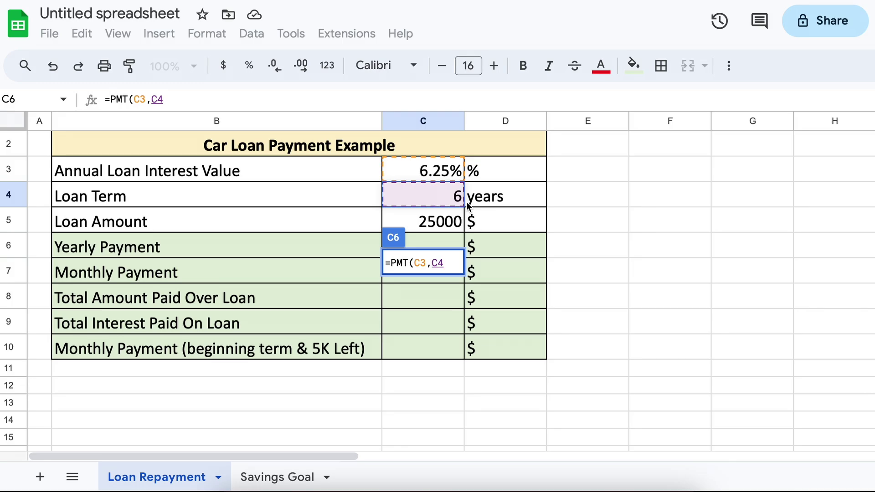
text(,)
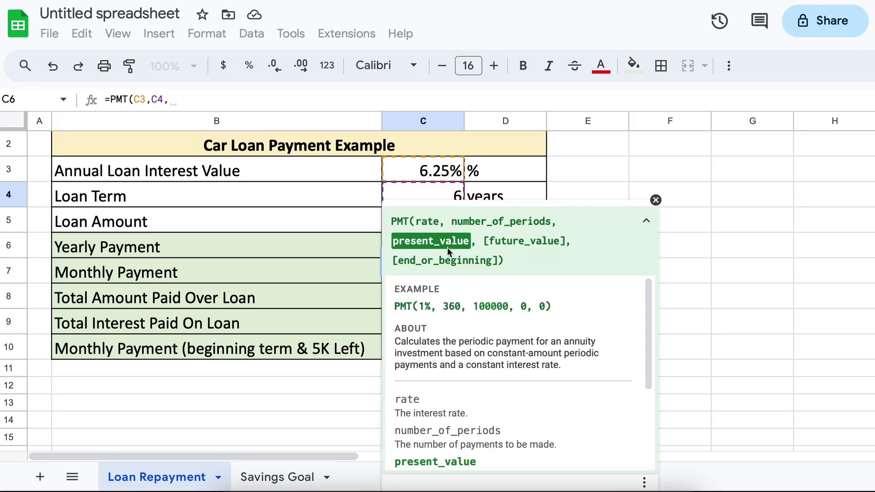
scroll(461, 391, down, 1)
scroll(461, 390, down, 1)
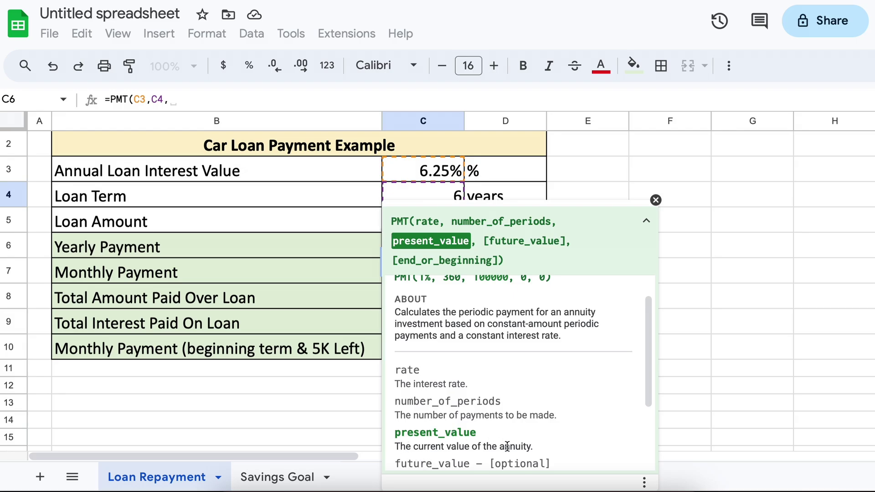
key(Up)
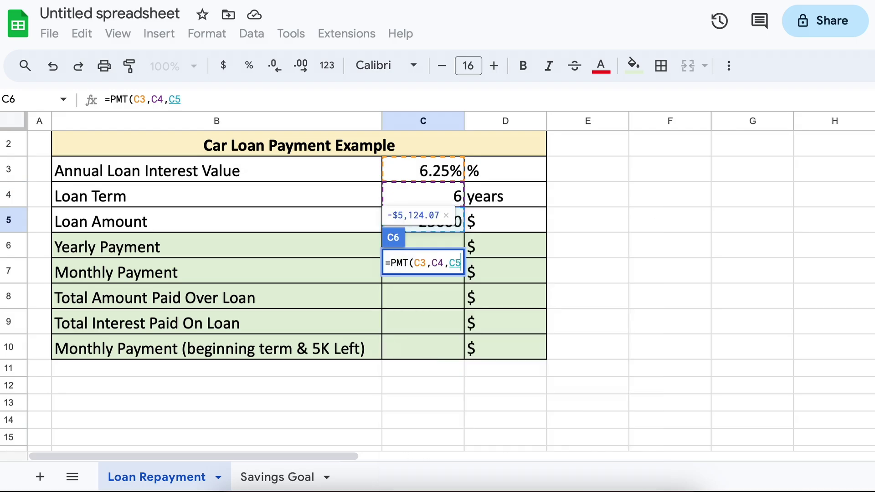
text())
key(Return)
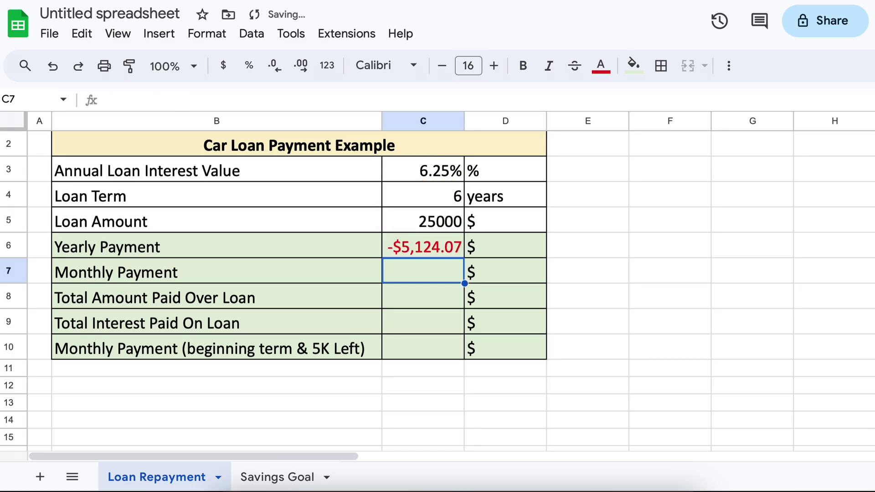
Calculate the monthly payment in C7 with =PMT((C3/12),(C4*12),C5), converting the annual rate and term to months.
scroll(614, 302, up, 1)
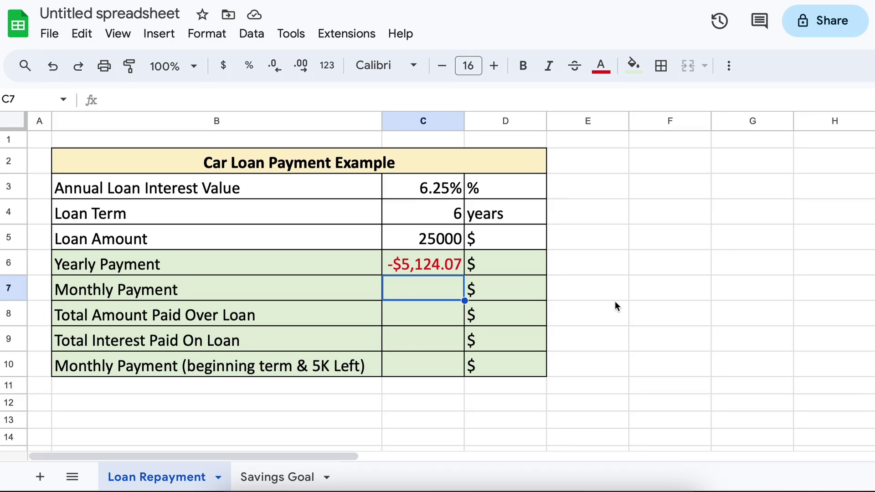
text(=PMT()
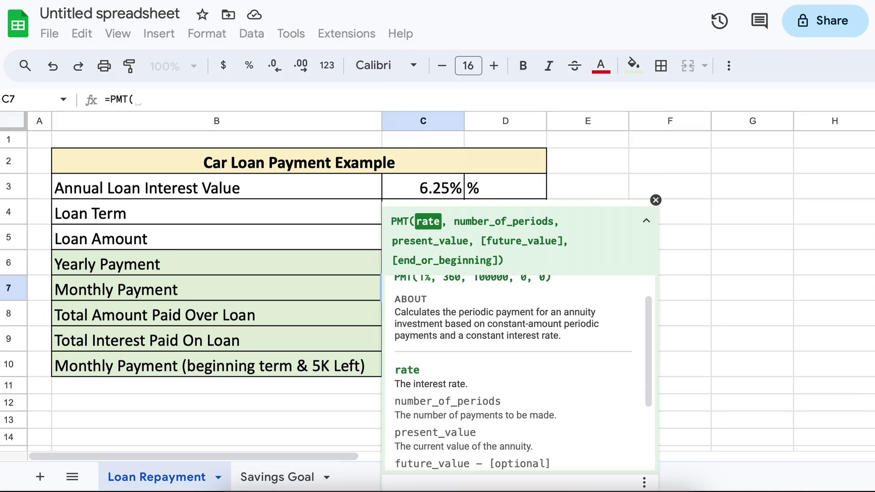
click(647, 222)
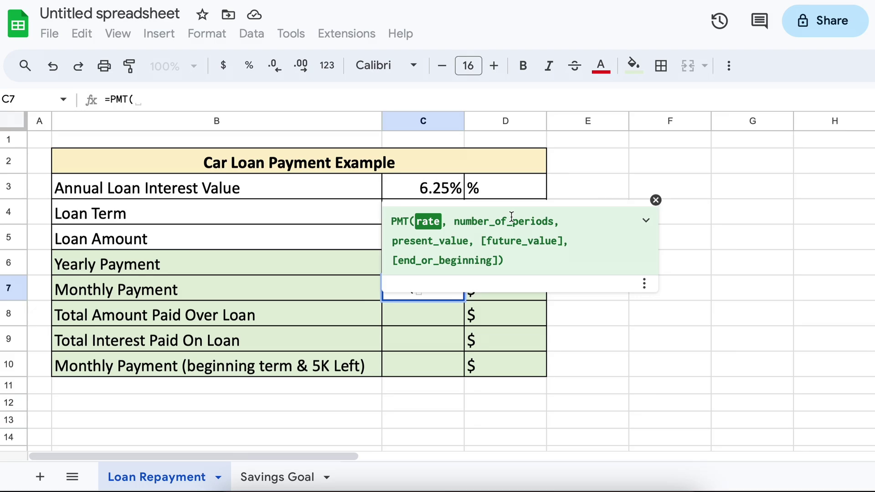
click(205, 99)
text(()
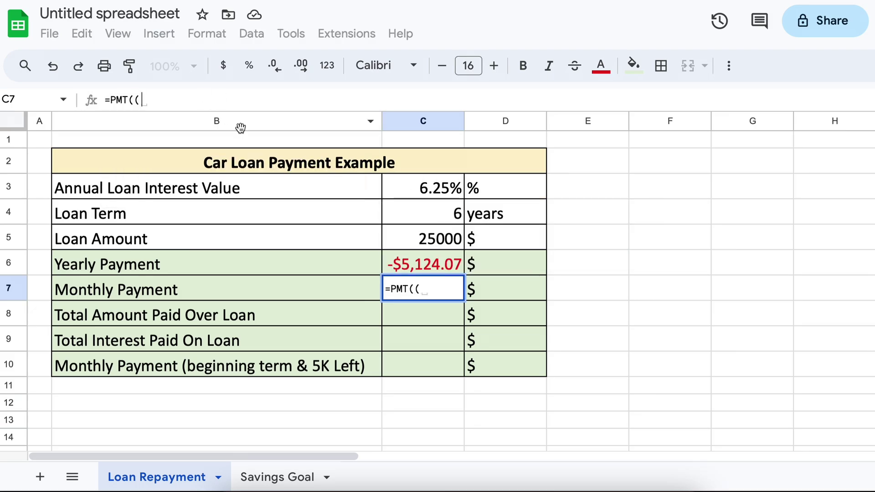
click(421, 180)
text(/)
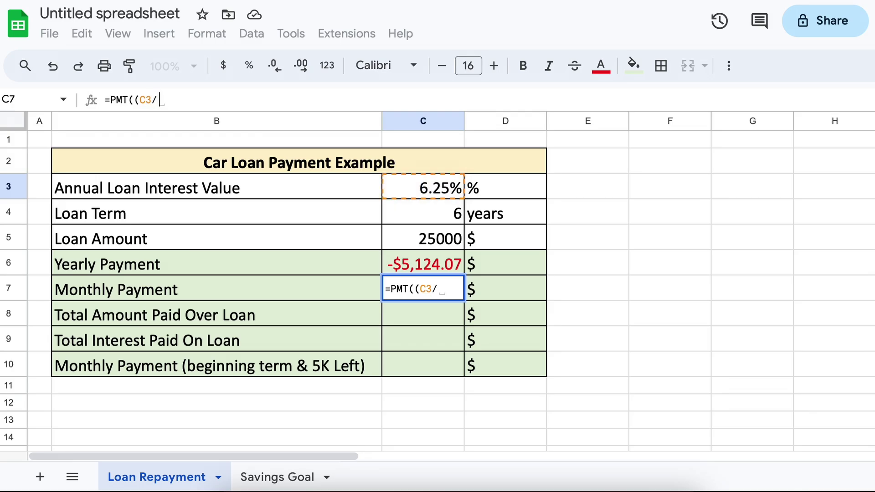
text(12))
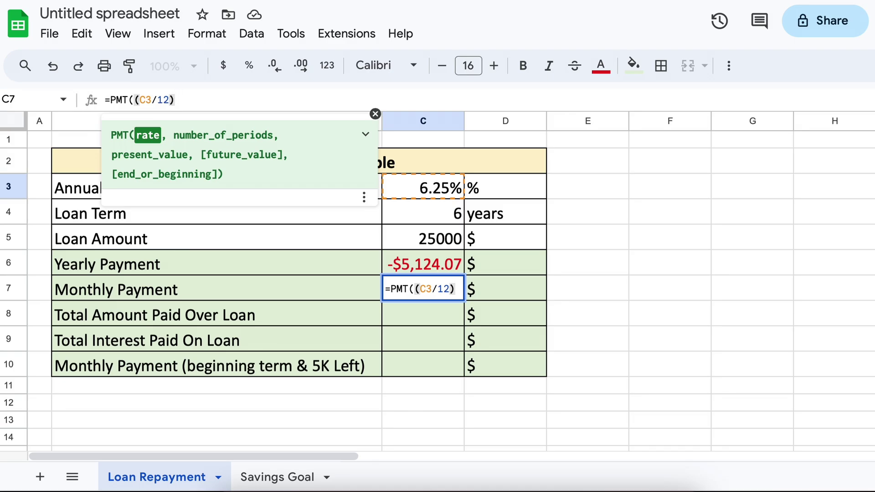
text(, )
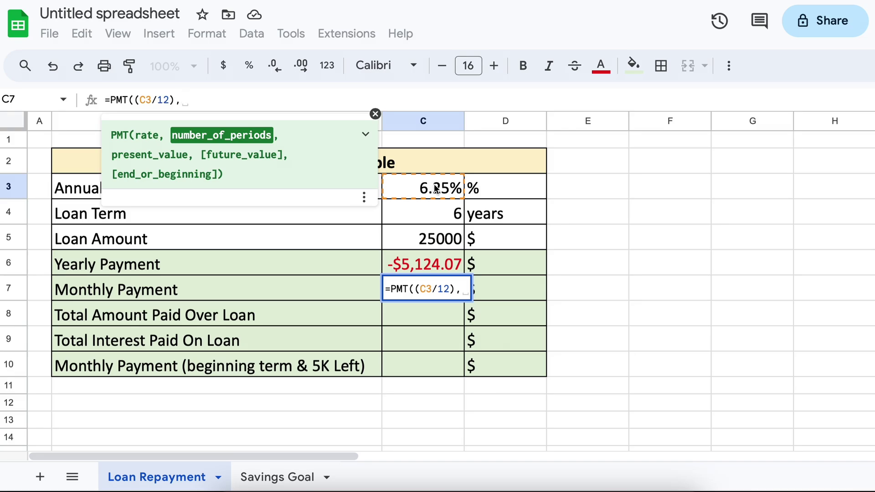
text(()
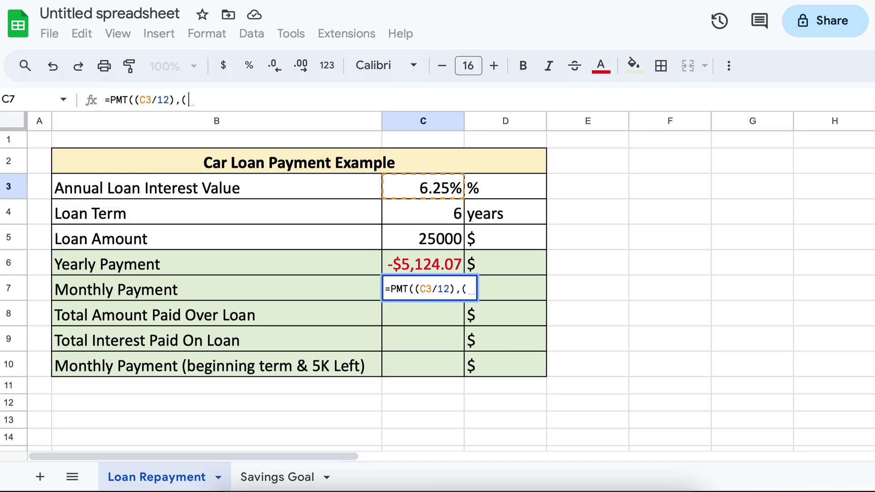
click(461, 218)
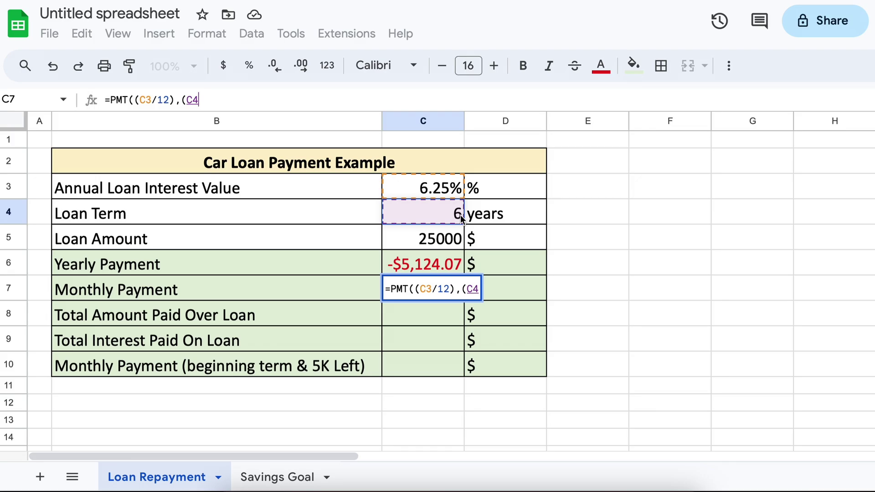
text(*12))
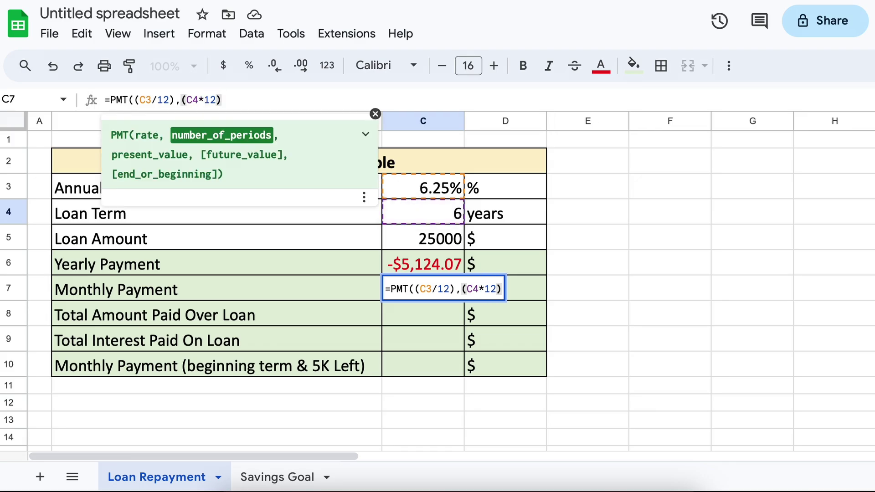
text(,)
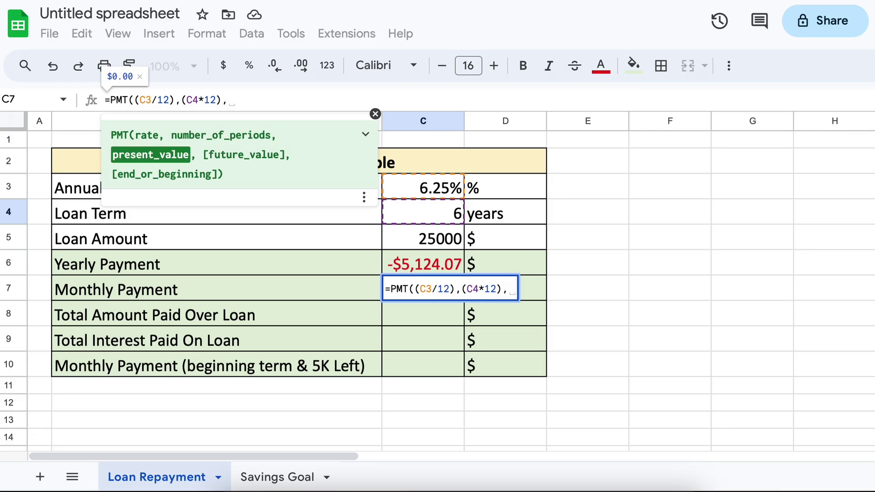
click(439, 239)
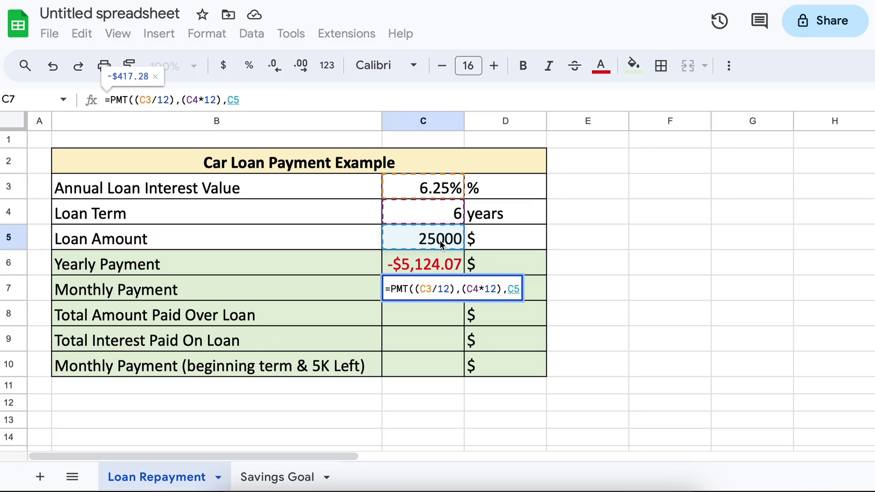
text())
key(Return)
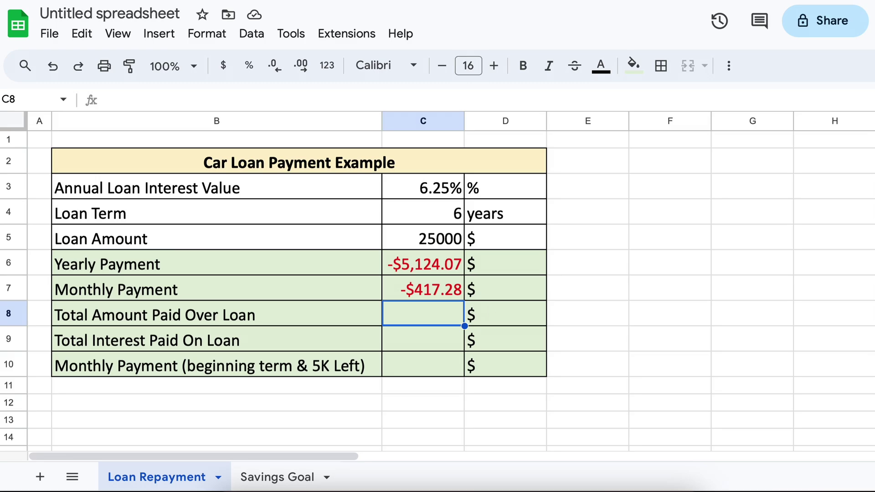
Calculate the total amount paid over the loan in C8 with the formula =C7*C4*12.
text(=)
click(449, 292)
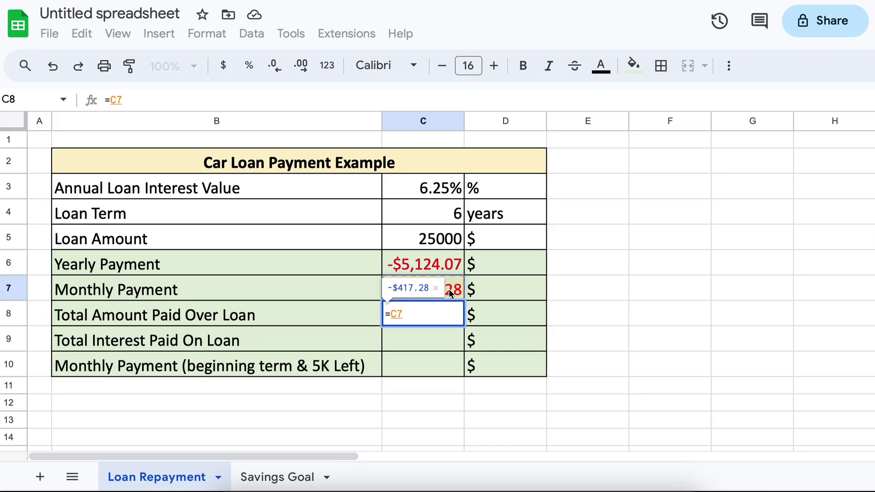
text(*)
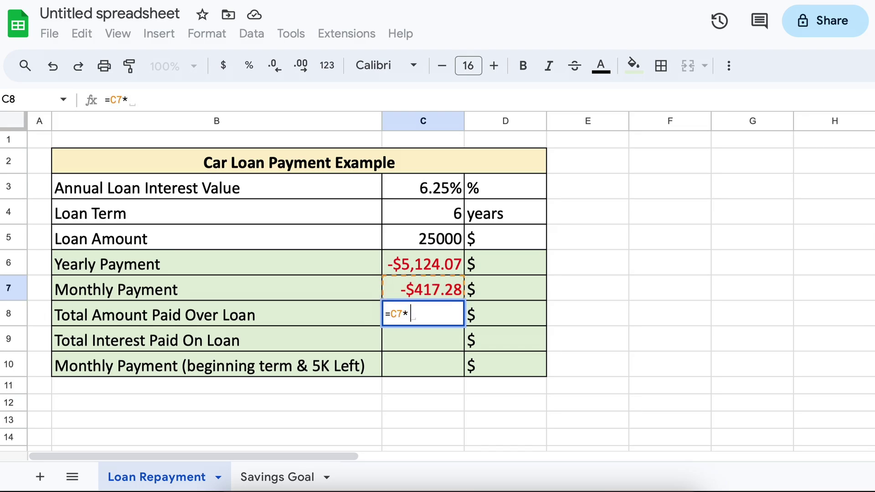
click(437, 214)
text(*12)
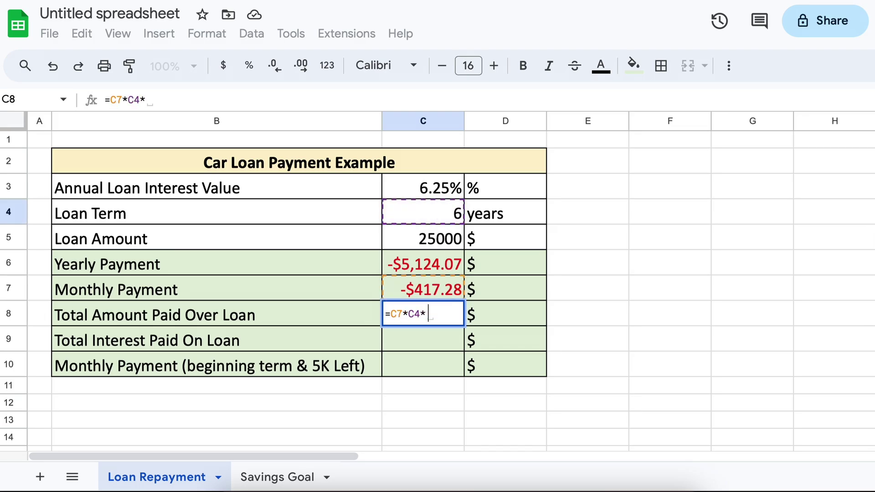
key(Return)
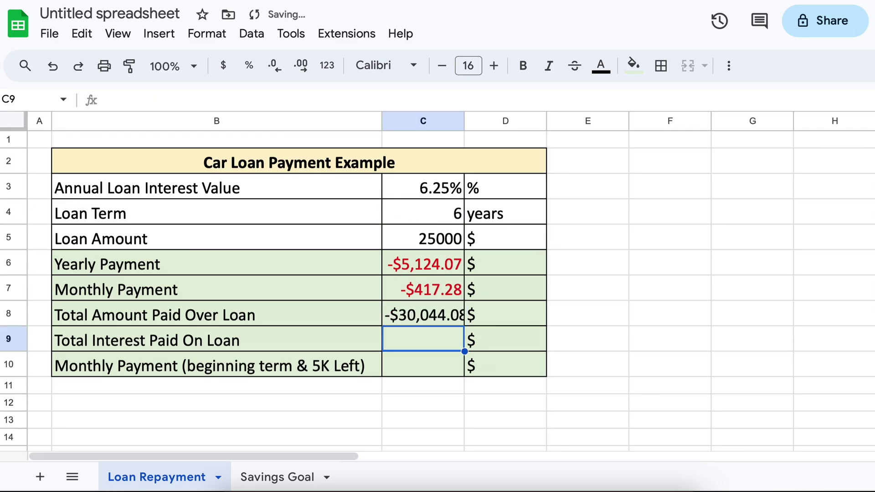
Reverse the sign of the total amount paid in C8 by adding a minus sign before C7 in its formula.
click(446, 314)
click(112, 99)
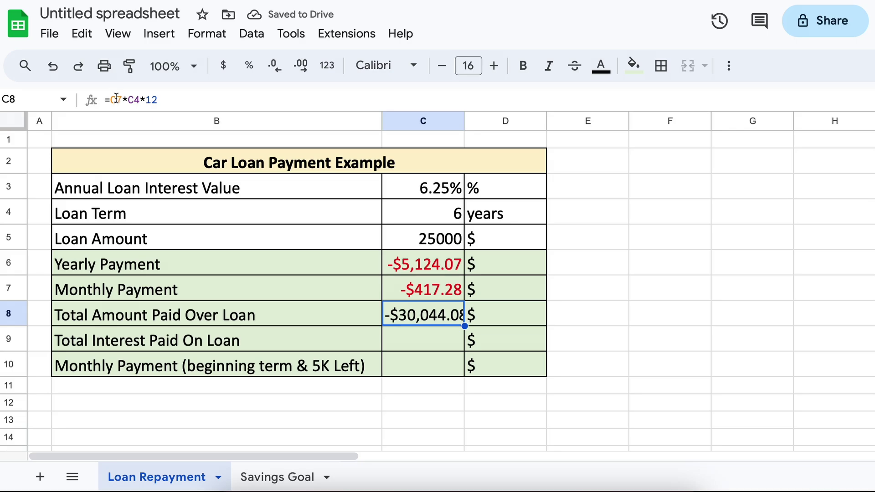
text(-)
key(Return)
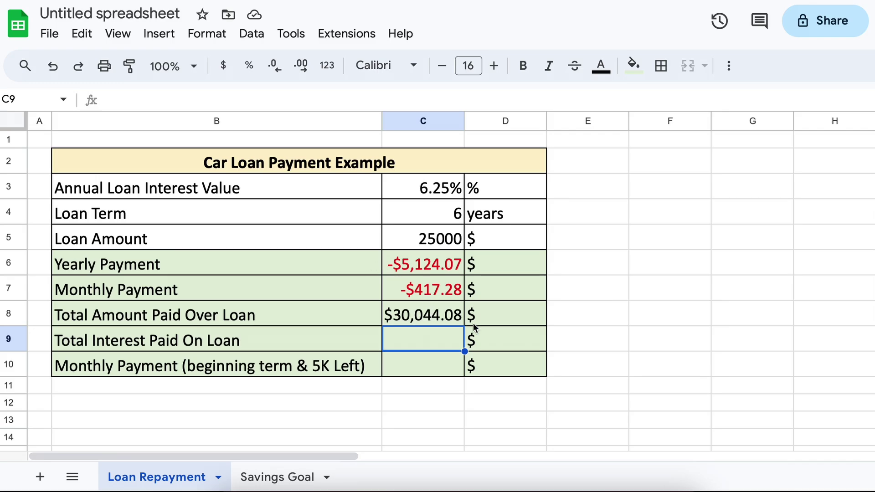
Calculate the total interest paid on the loan in C9 with =C8-C5, leaving the suggested autofill for C10 unaccepted.
text(=C8-)
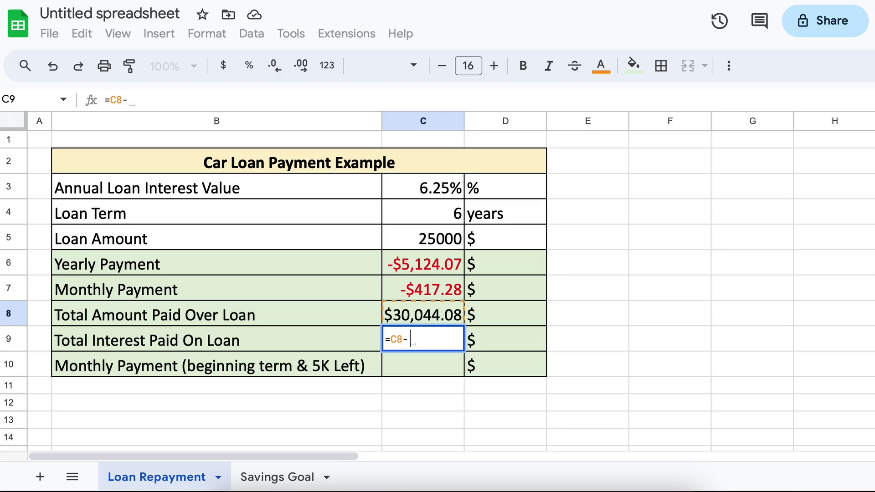
click(447, 240)
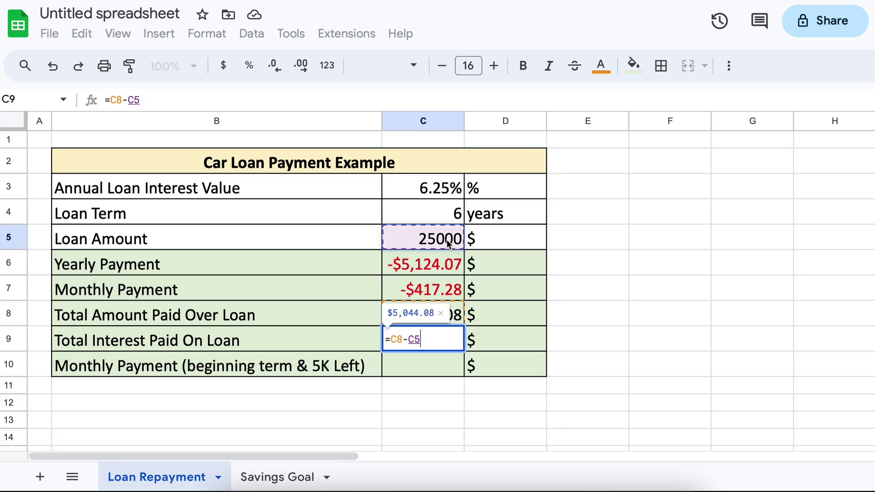
key(Return)
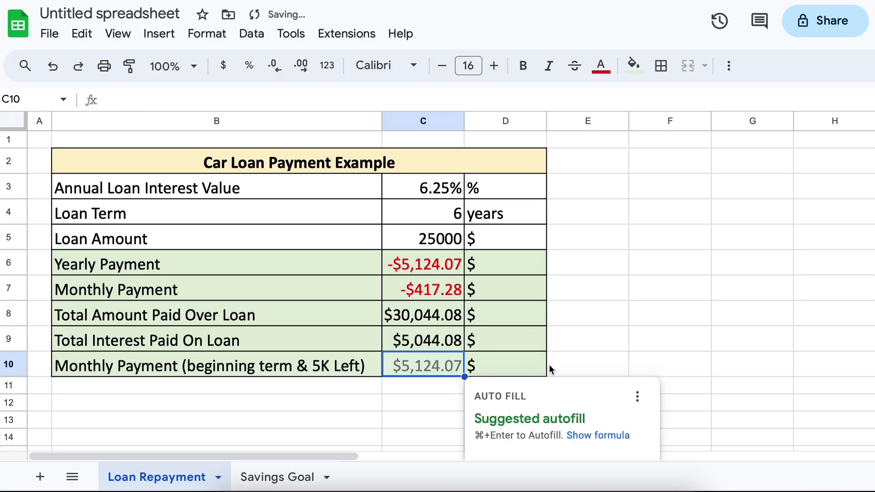
click(541, 342)
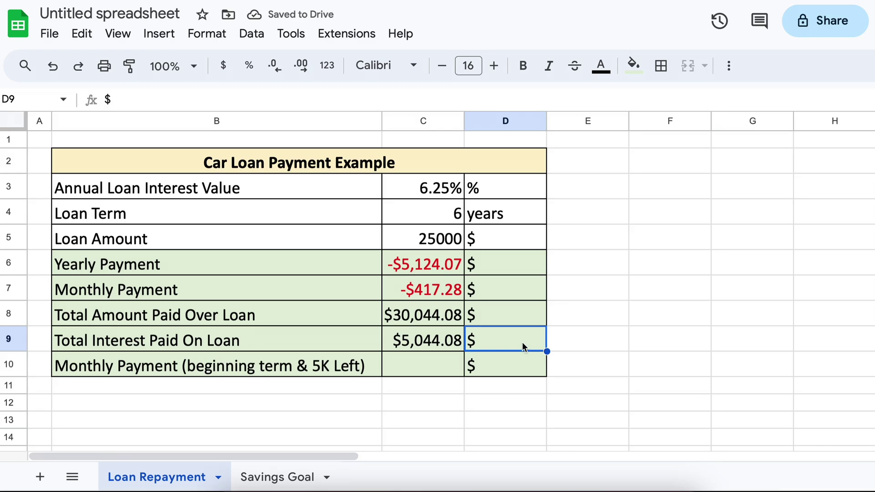
Calculate the beginning-of-term monthly payment with 5K left in C10 using =PMT((C3/12),(C4*12),C5,-5000,1).
click(444, 364)
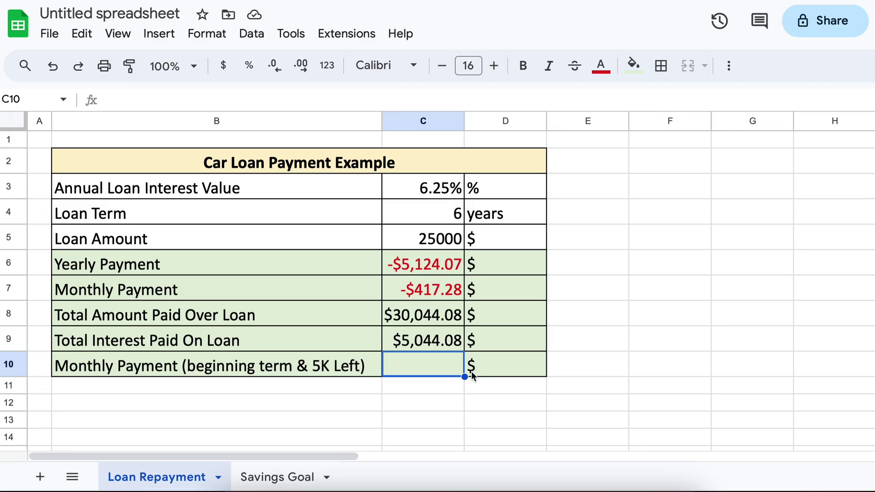
text(=PMT()
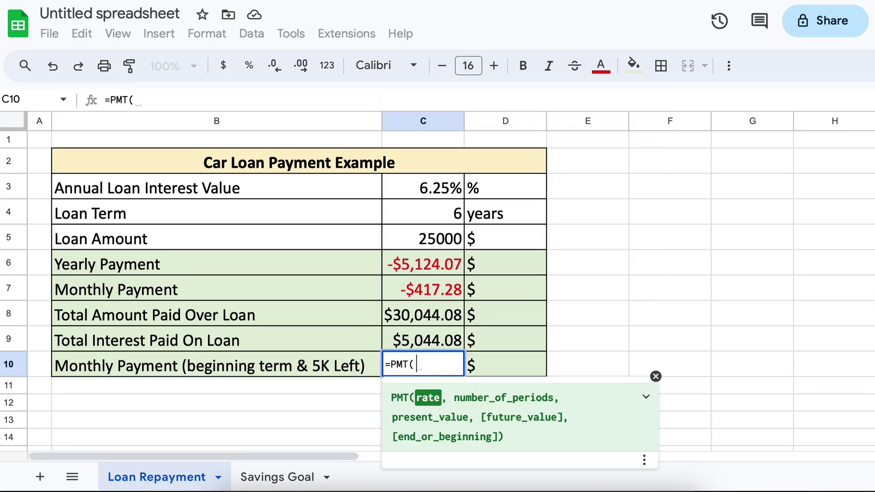
text(()
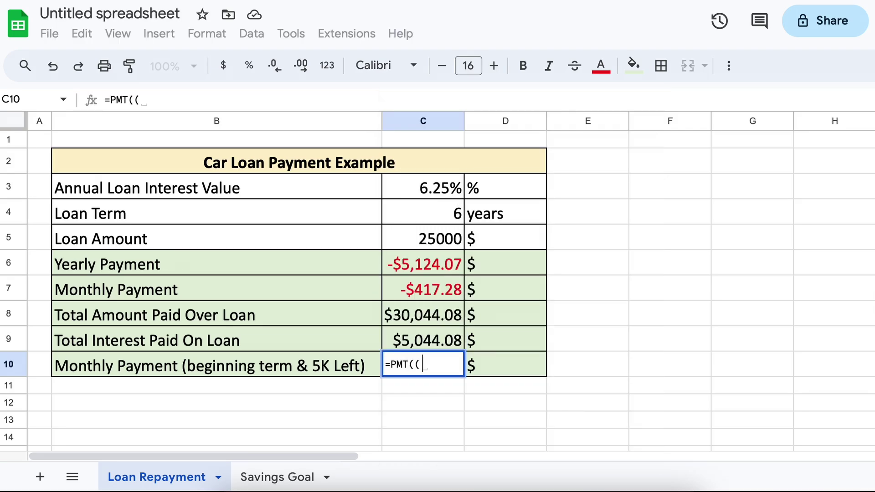
text(C3/12))
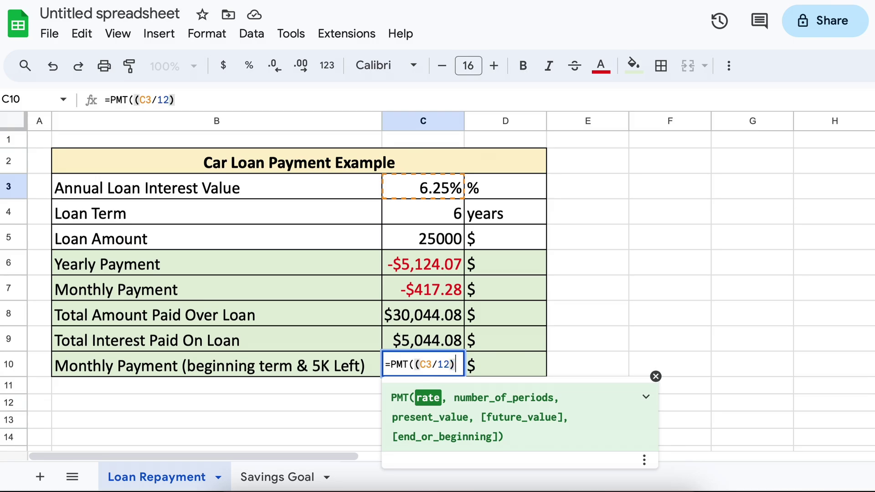
text(, )
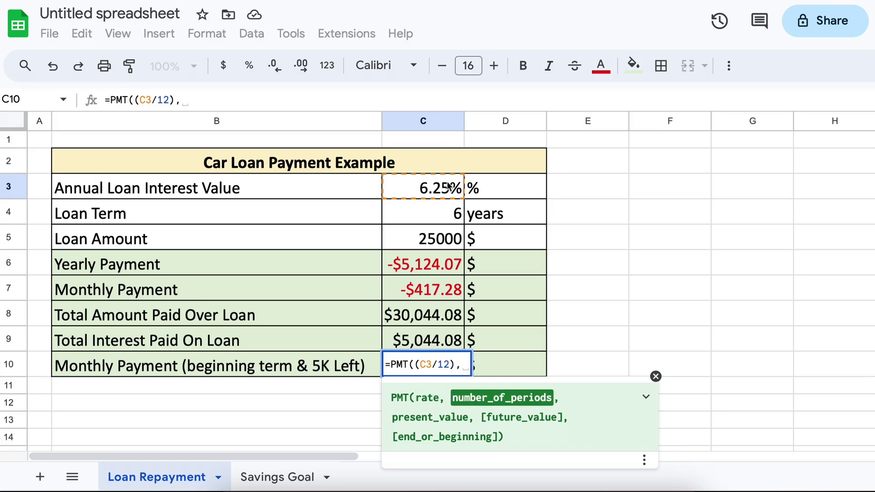
text(()
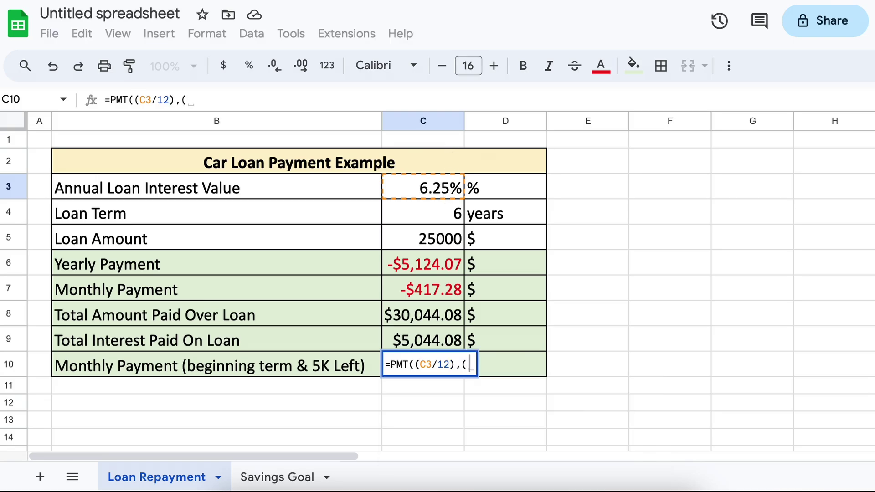
click(442, 212)
text(*12)
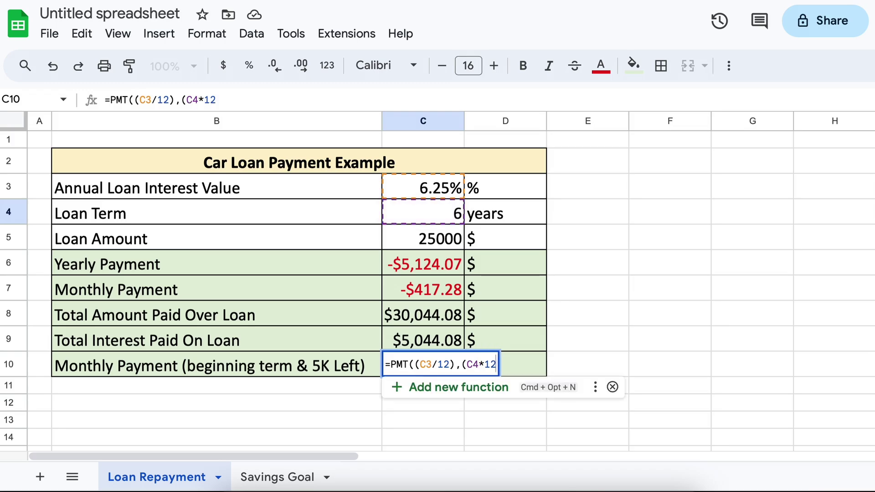
text(),)
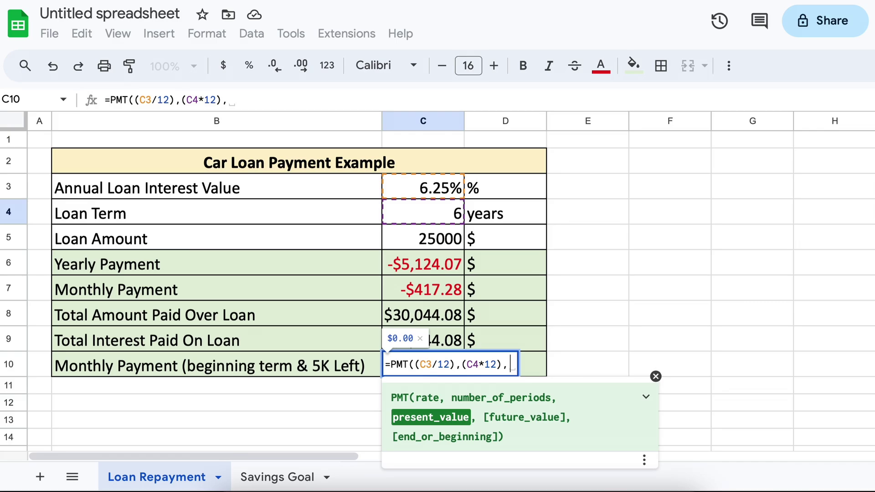
click(439, 236)
text(,)
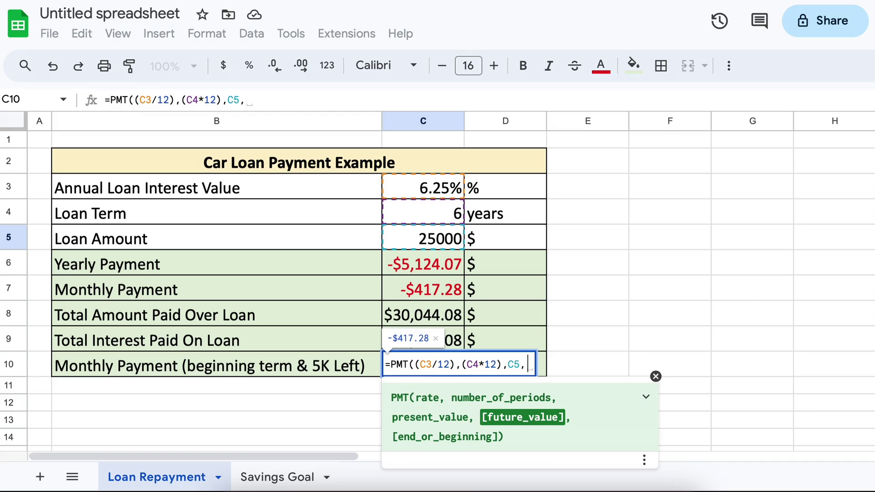
text(-)
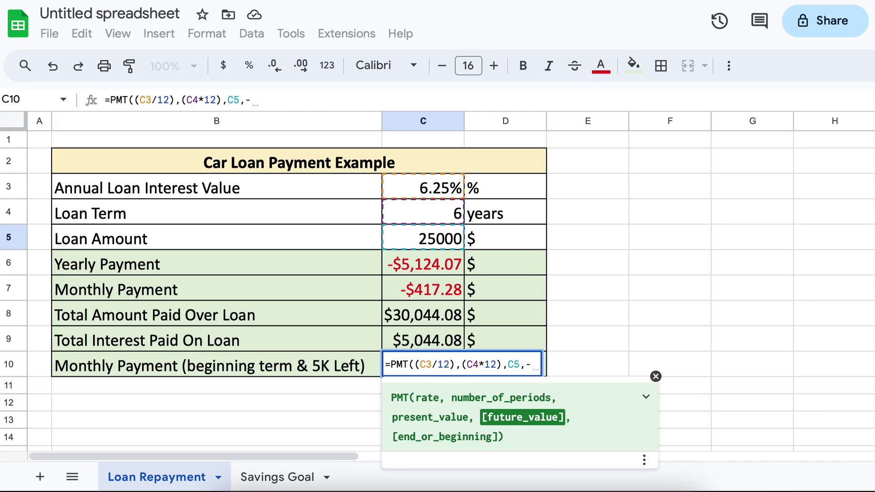
text(5000,)
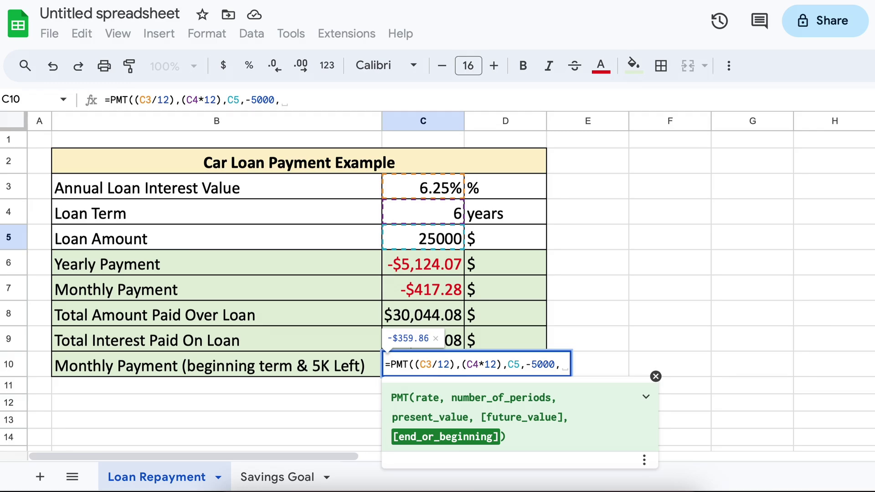
text(1)
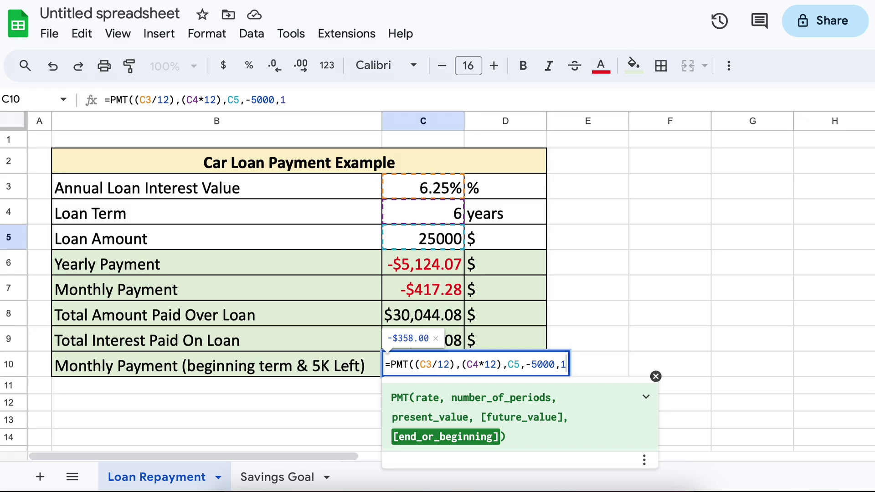
text())
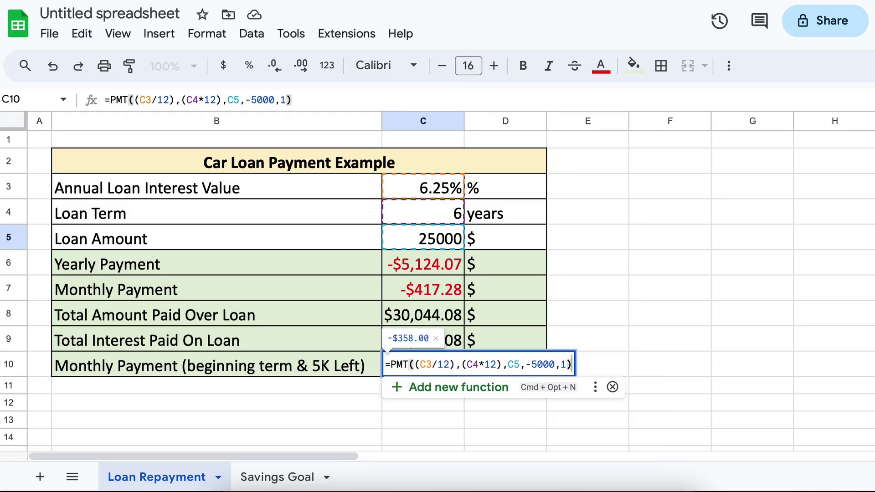
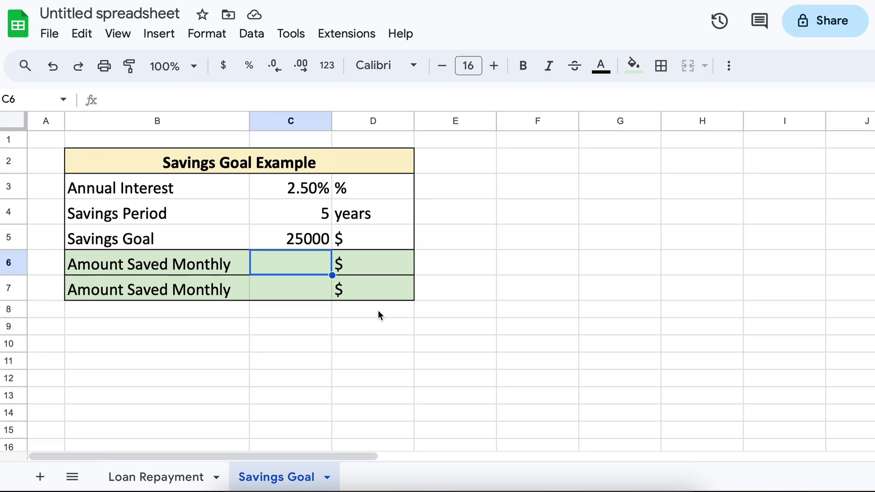
Calculate the monthly savings amount in C6 of the Savings Goal sheet with =PMT((C3/12),(C4*12),0,C5), using zero as present value.
text(=PMT()
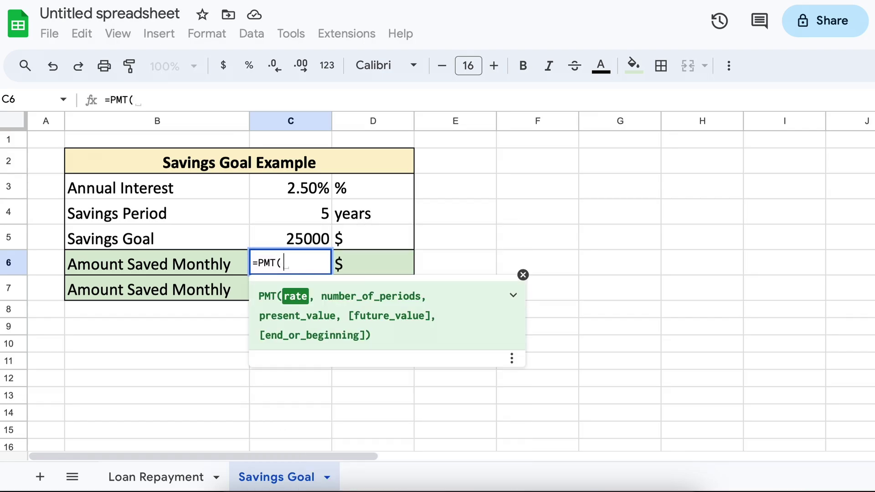
text(()
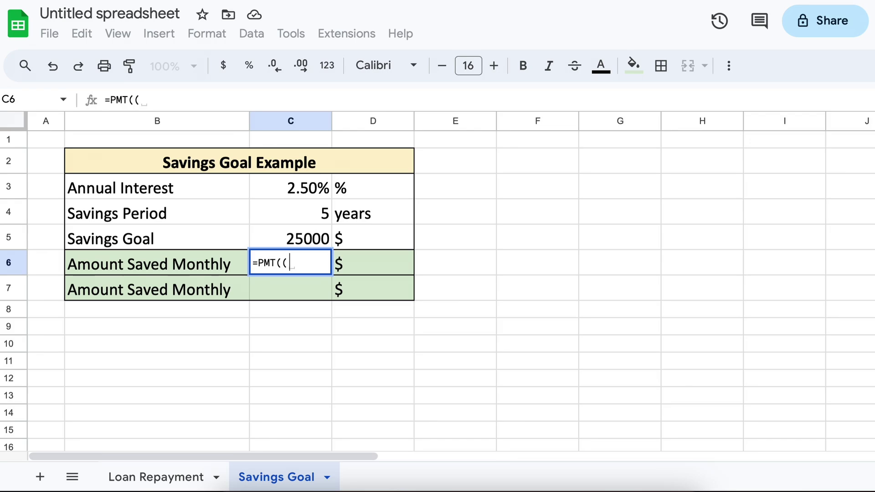
click(313, 192)
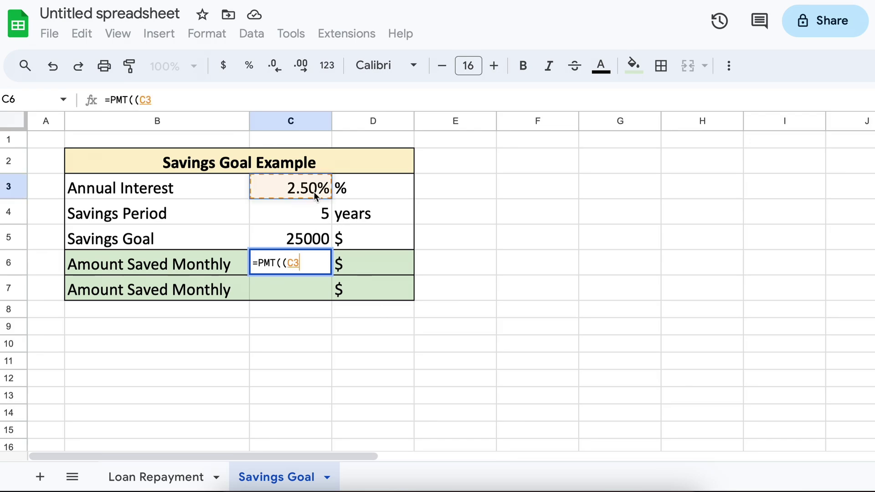
text(/)
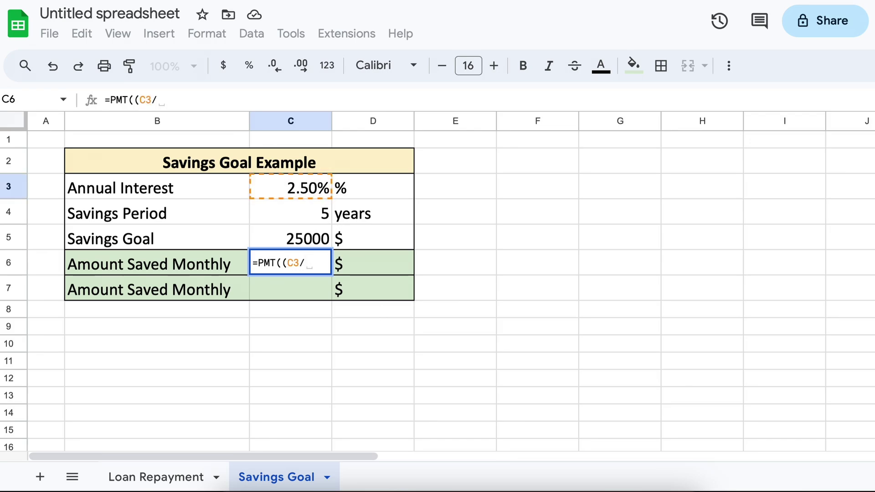
text(12))
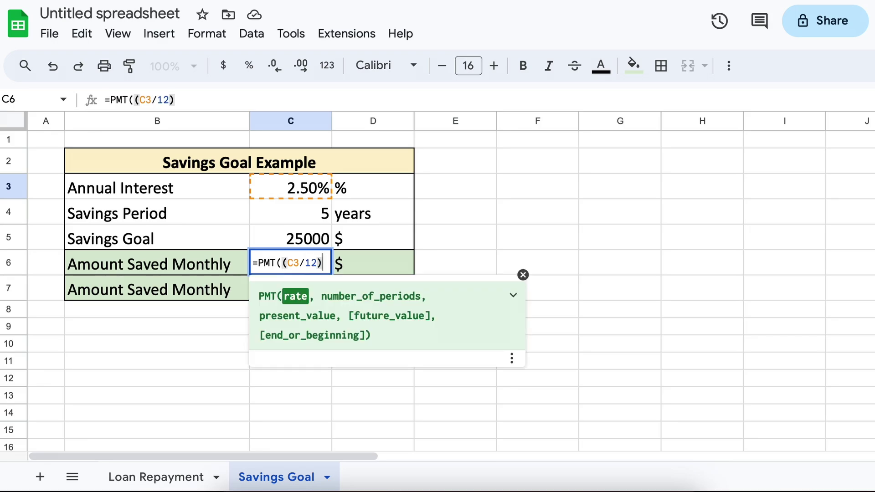
text(, )
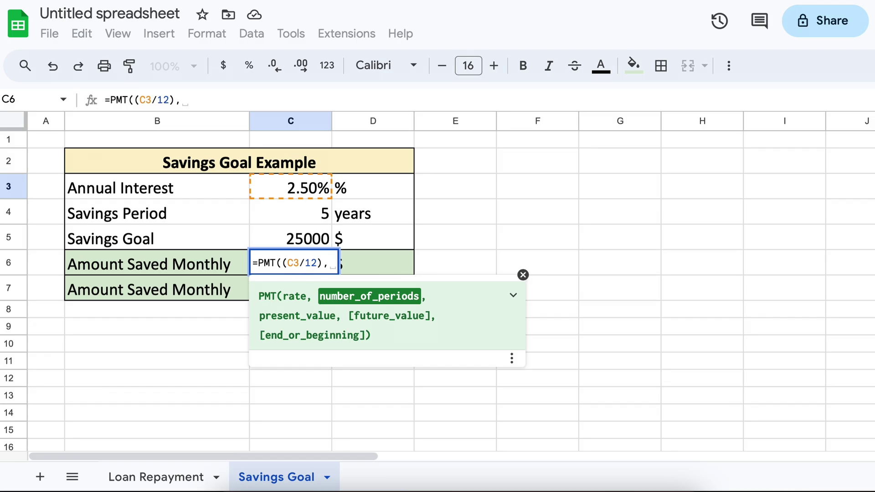
text(()
click(313, 205)
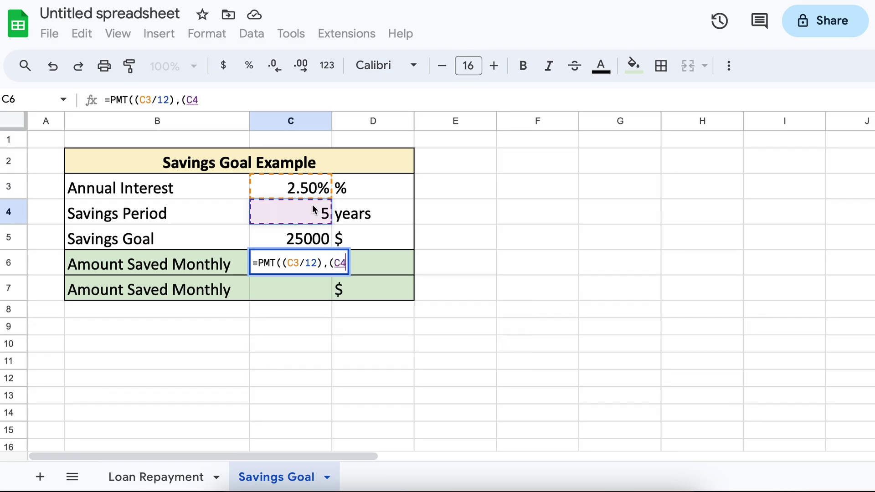
text(*12))
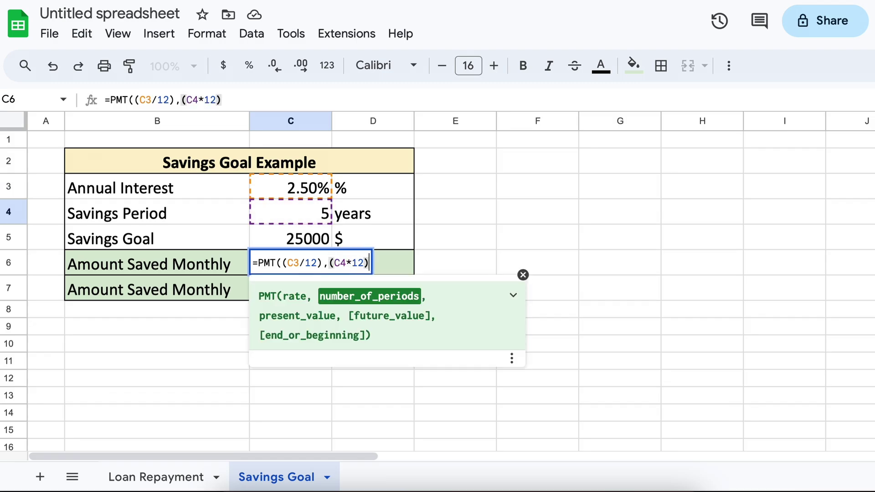
text(,)
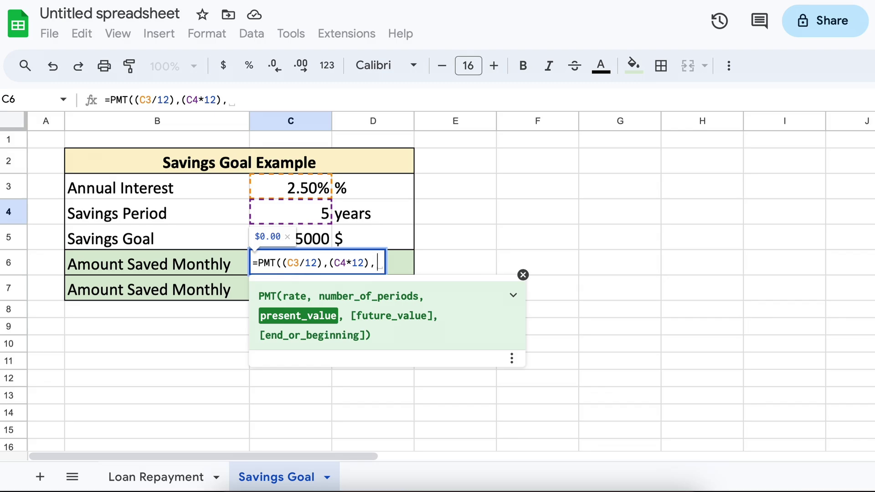
text(0,)
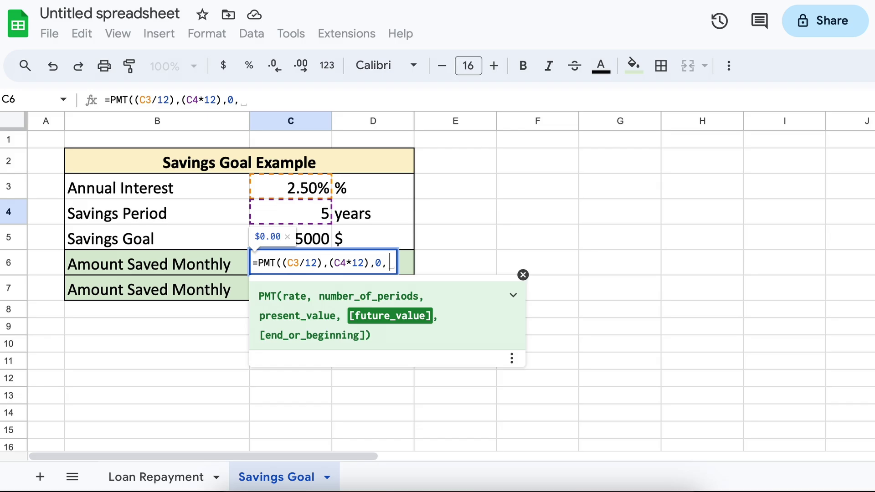
click(308, 233)
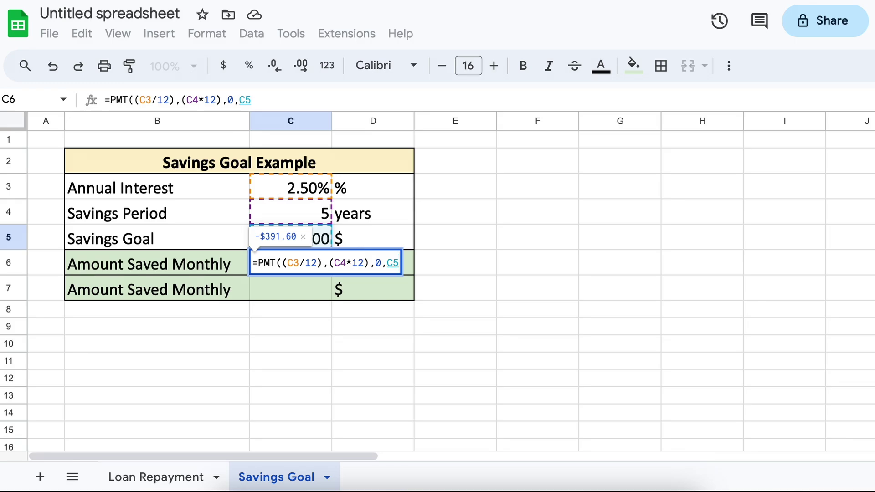
text())
key(Return)
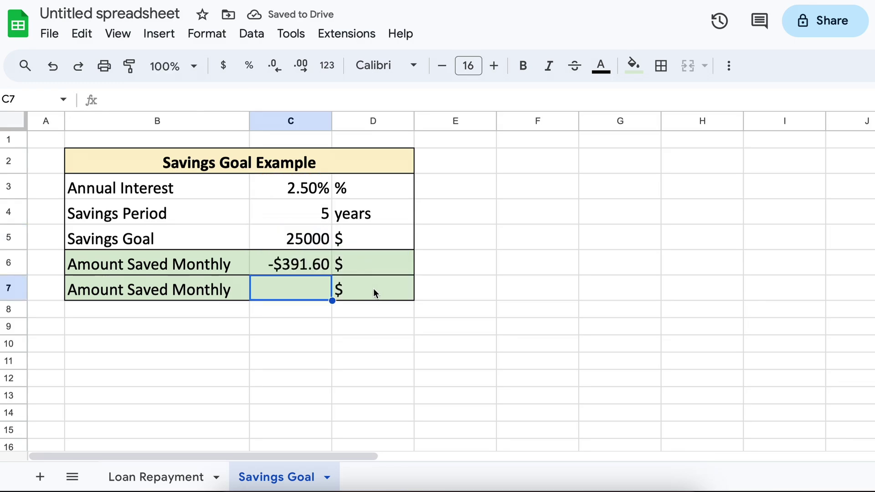
Reverse the sign of the monthly savings amount in C6 by adding a minus sign before PMT in its formula.
click(310, 267)
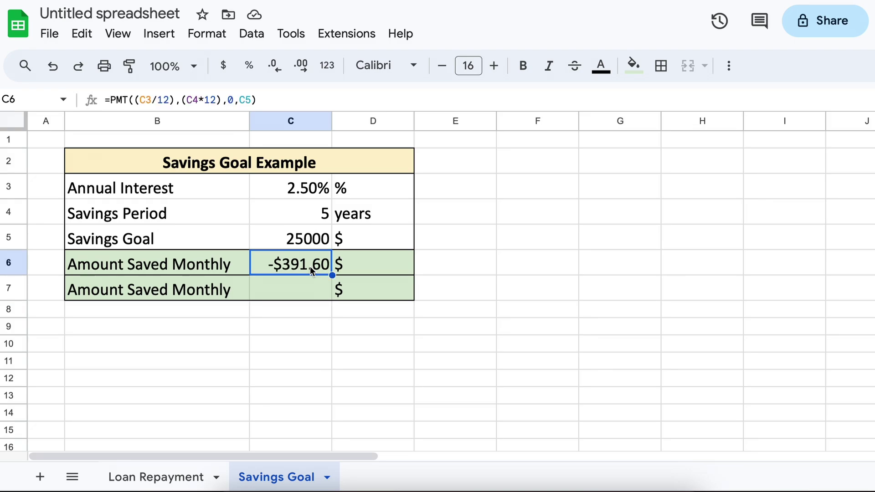
click(111, 99)
text(-)
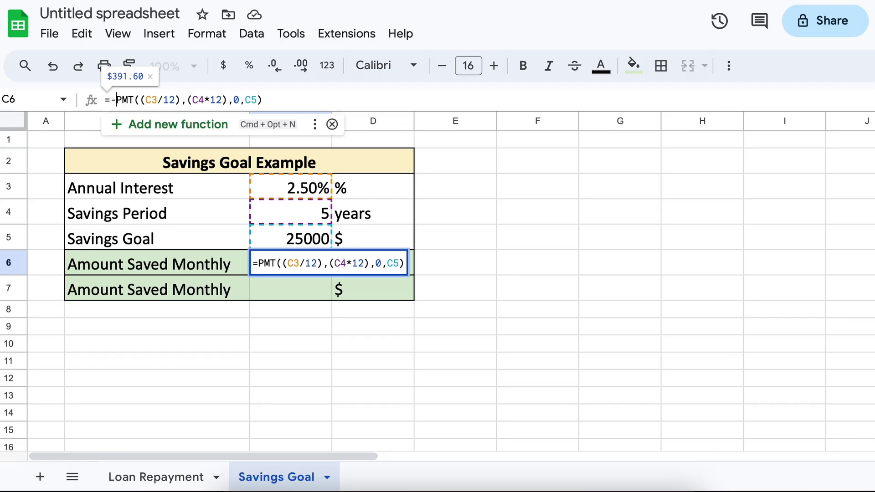
key(Return)
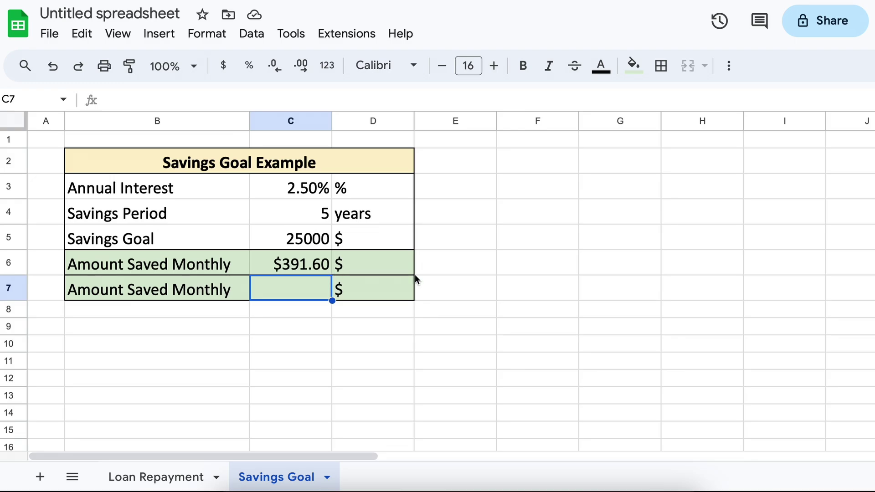
Calculate the second monthly savings amount in C7 with =PMT((C3/12),(C4*12),-900,C5), using -900 as the present value.
text(=)
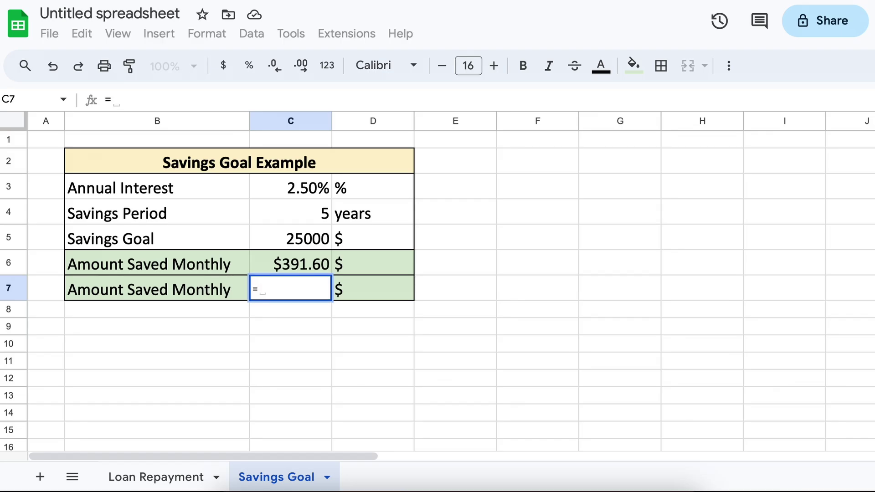
text(PMT()
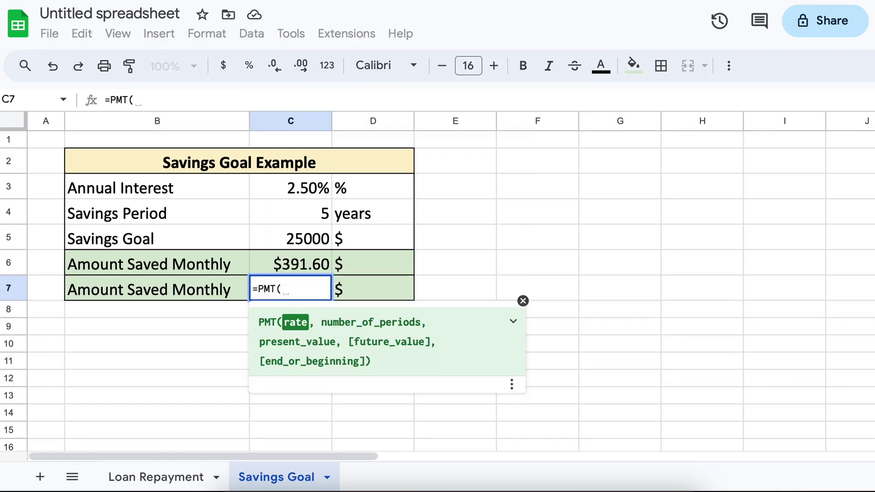
text(()
click(314, 190)
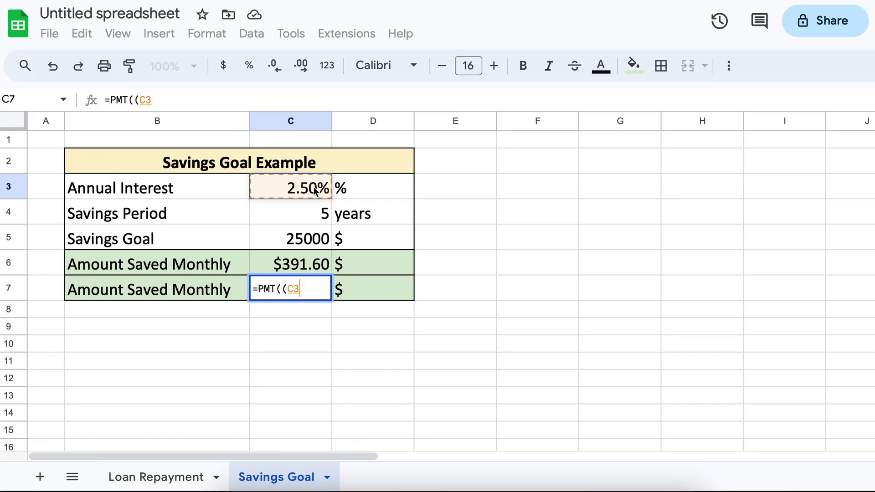
text(/12),)
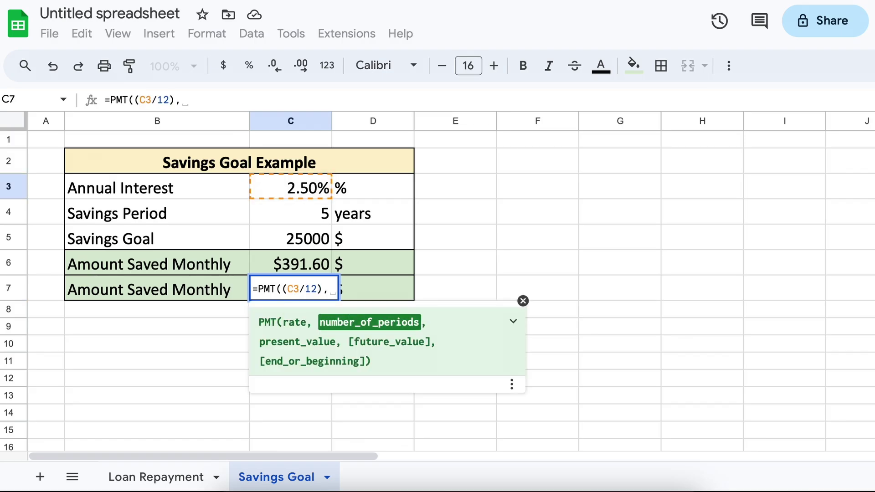
click(295, 211)
key(BackSpace)
key(BackSpace)
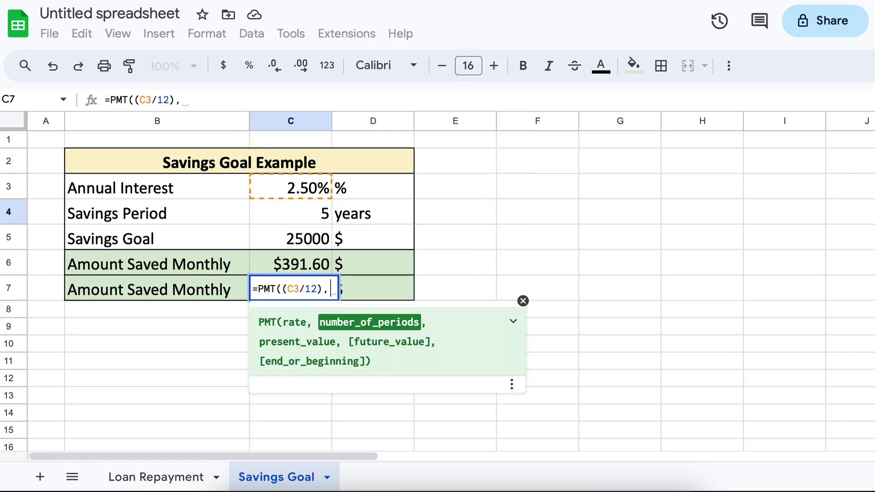
text(()
click(304, 209)
text(*)
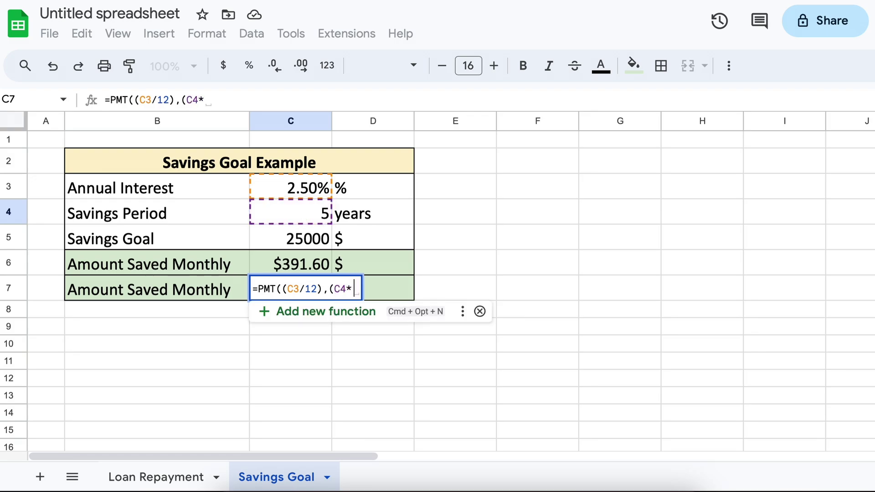
text(12),)
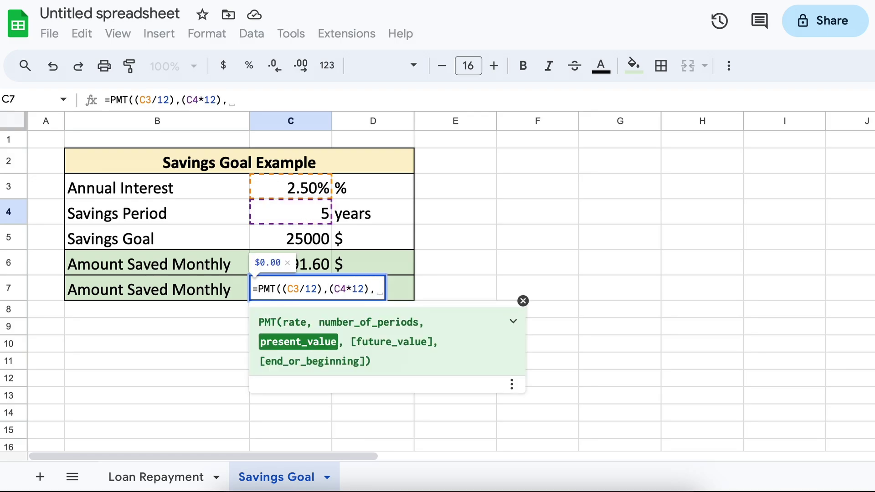
text(-900,)
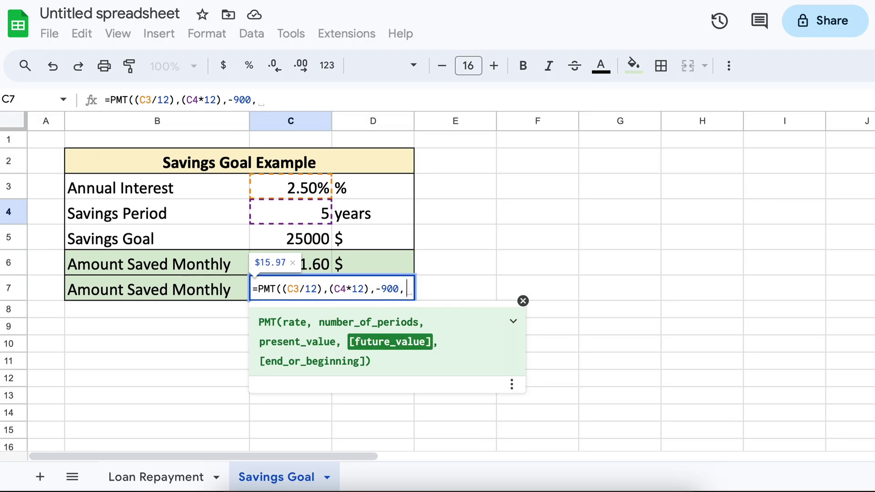
click(319, 235)
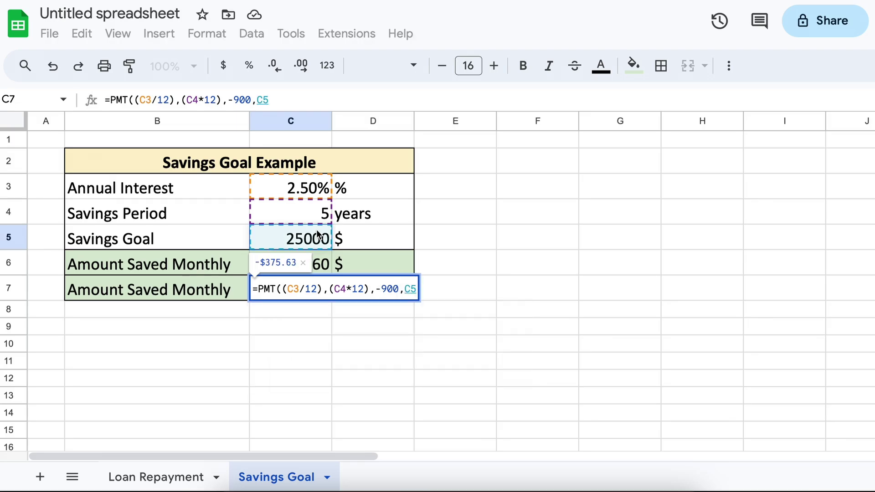
text())
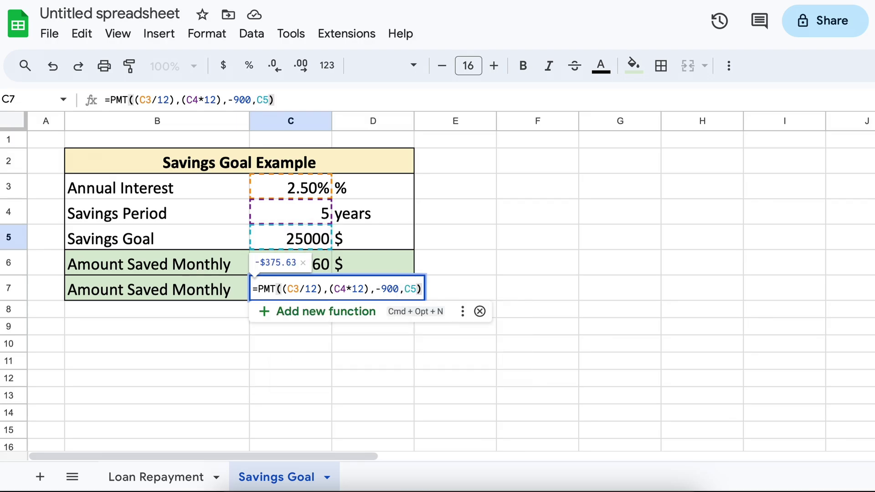
key(Return)
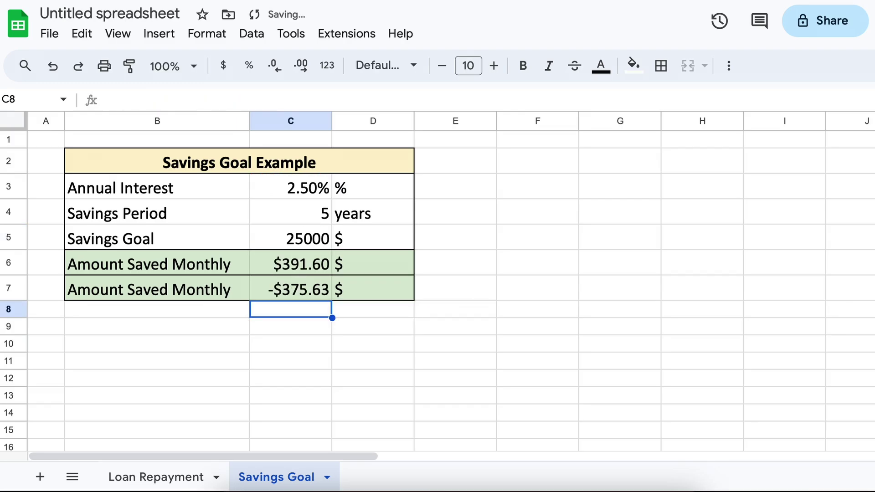